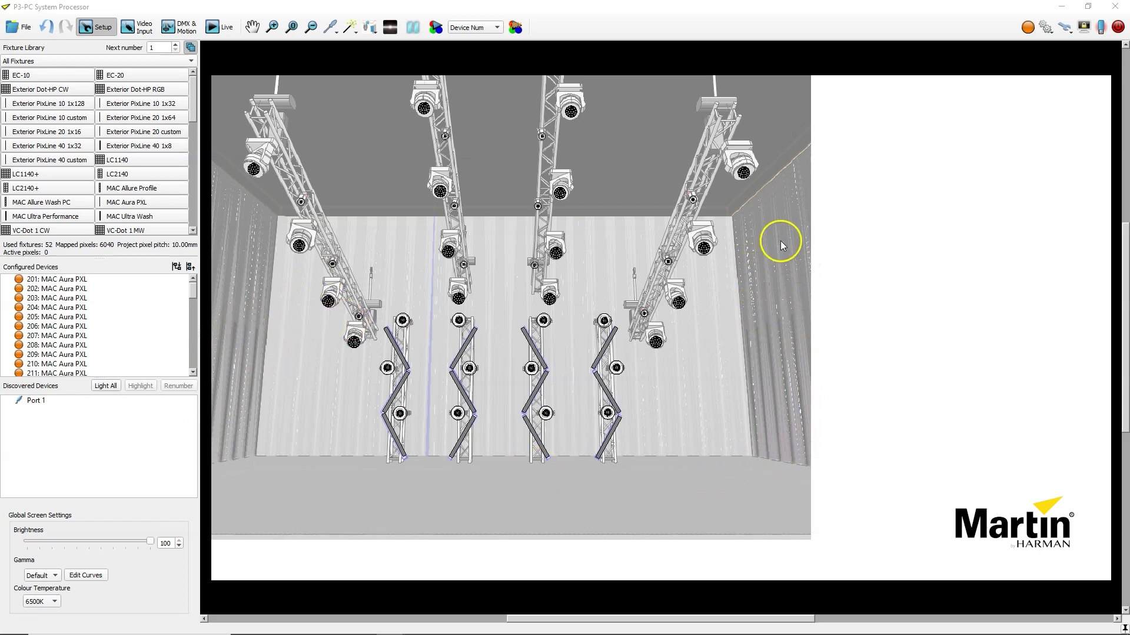
# Set P3-PC's video input source type to NDI, then bring Resolume Arena forward
pyautogui.click(132, 32)
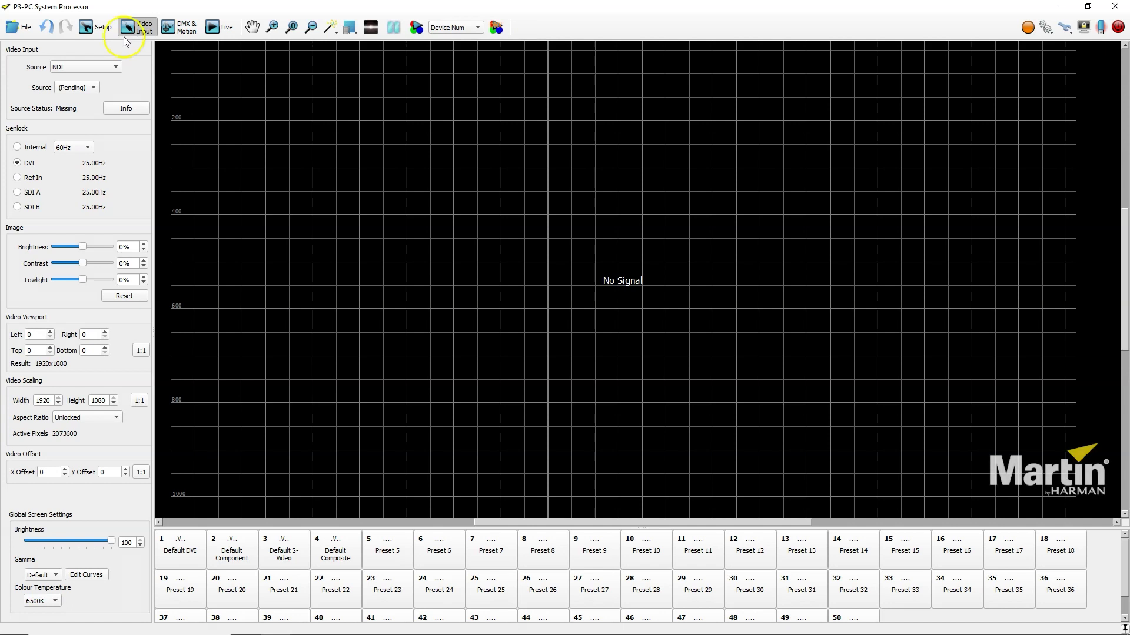
pyautogui.click(93, 67)
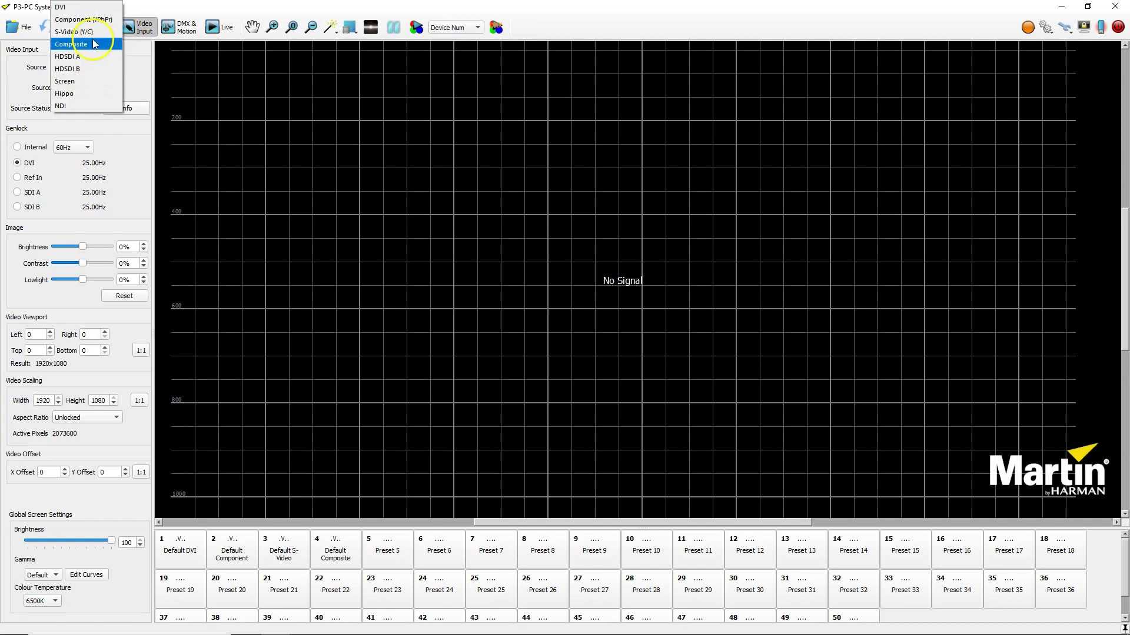
pyautogui.click(91, 106)
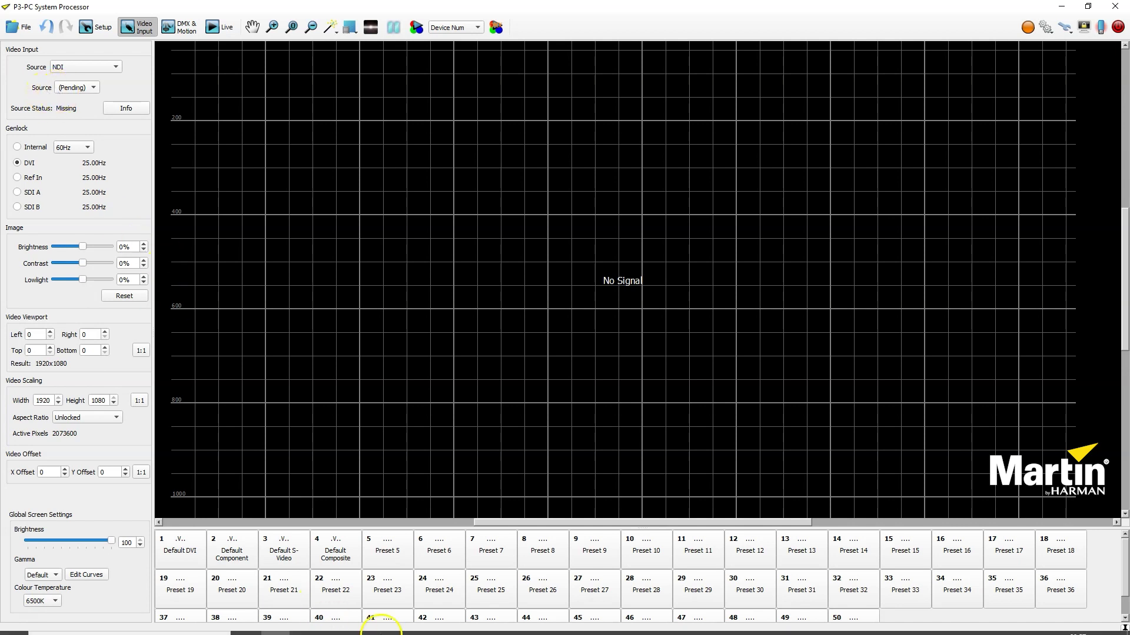
pyautogui.click(425, 629)
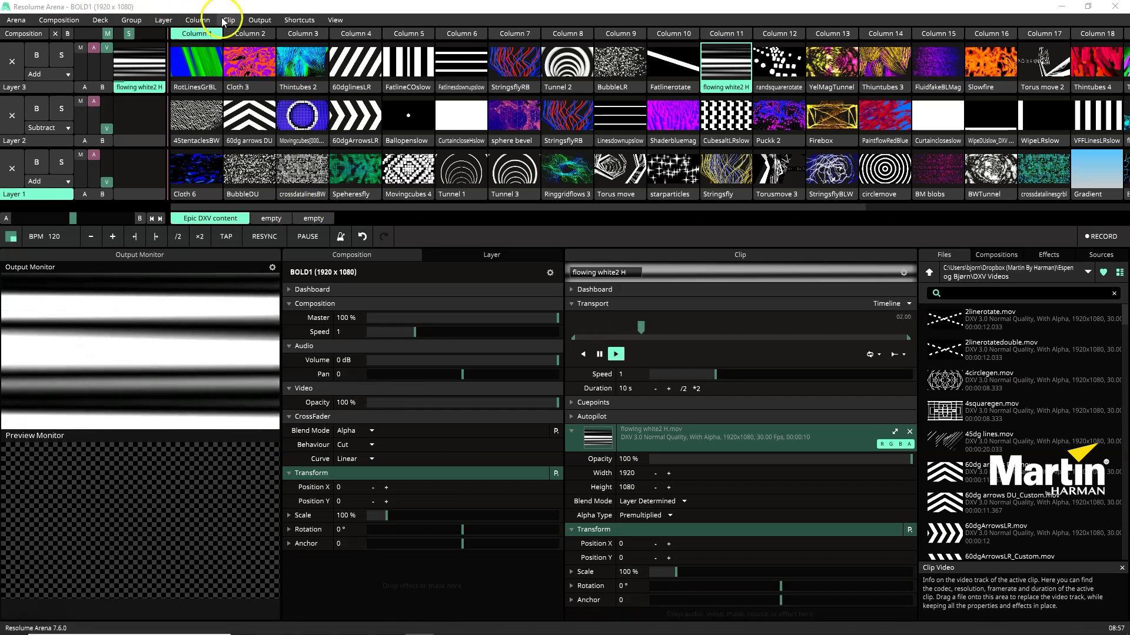
# Stream Resolume Arena's composition output over the network via NDI
pyautogui.click(261, 20)
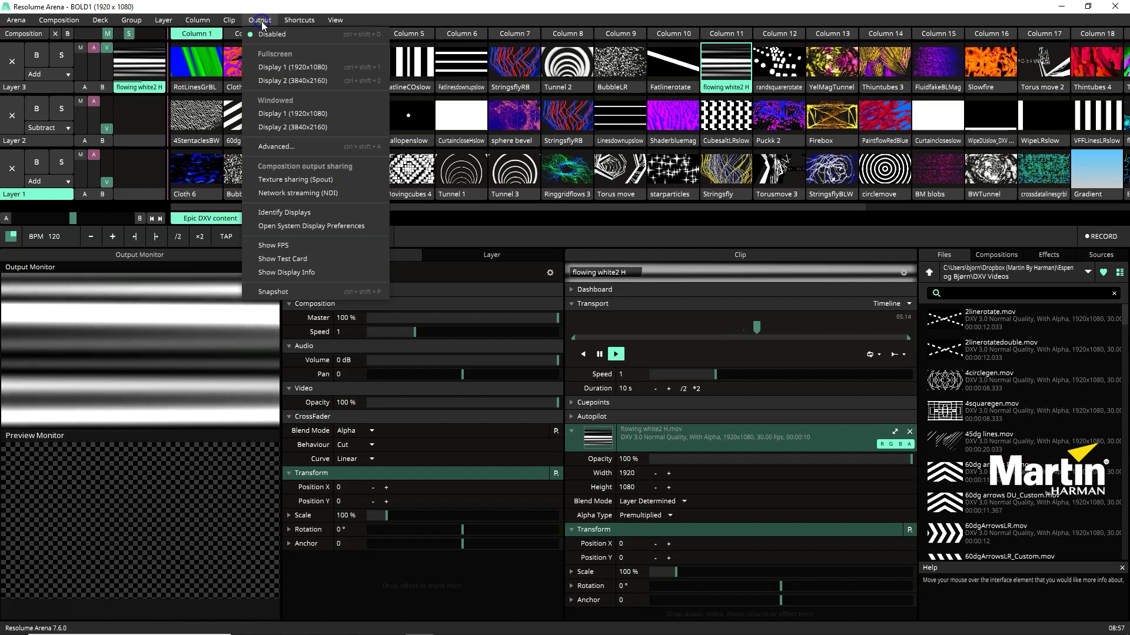
pyautogui.click(317, 194)
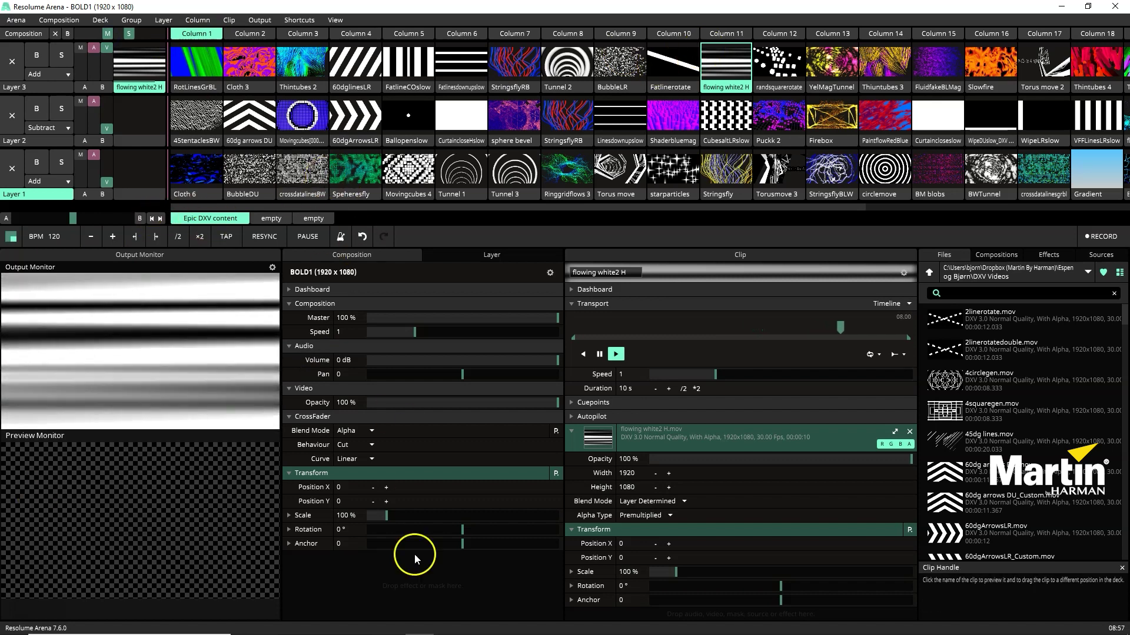
# Back in P3-PC, select the Arena - Composition NDI stream as the video source
pyautogui.moveTo(419, 628)
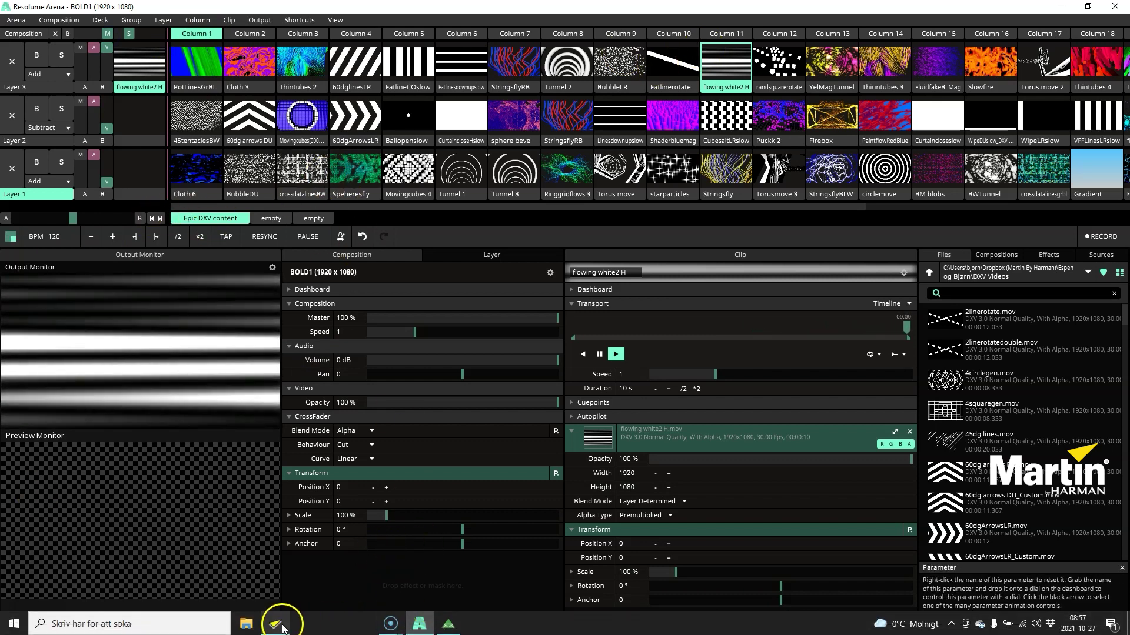
pyautogui.click(281, 626)
pyautogui.click(79, 89)
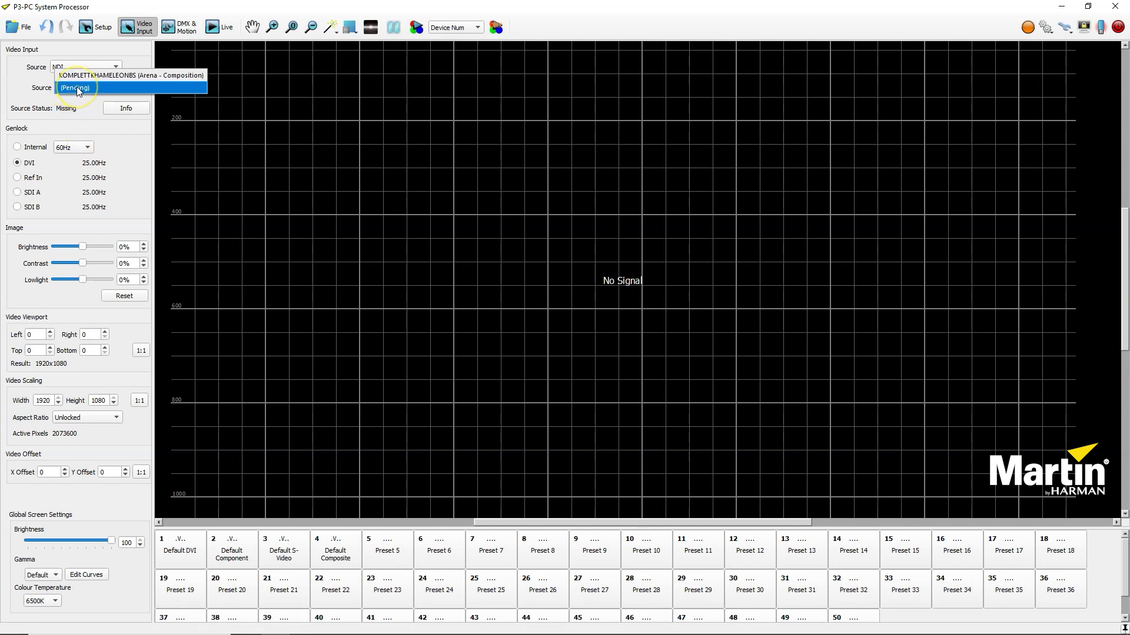
pyautogui.click(111, 80)
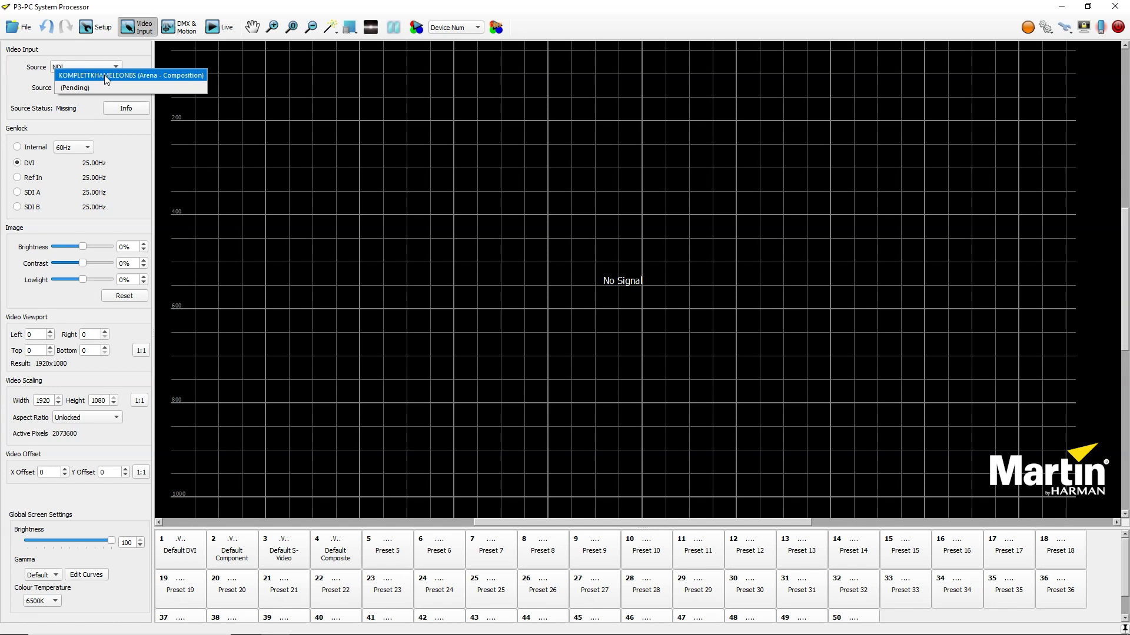
pyautogui.click(181, 75)
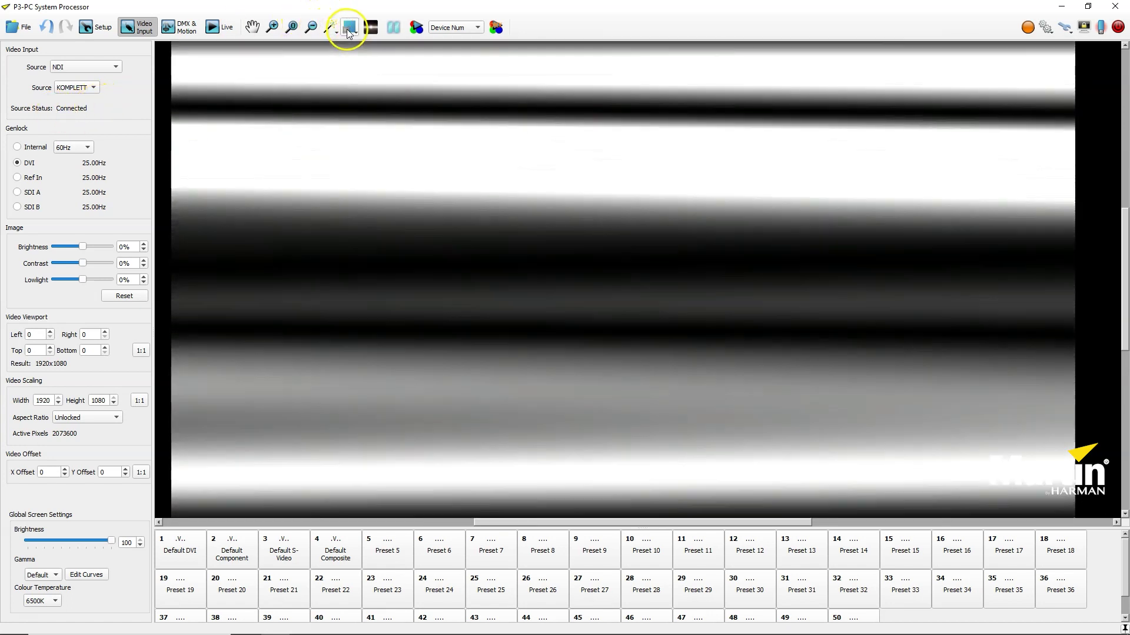
# Set the preview to Display Whole Frame with Fixtures Overlayed (LIVE), then switch to ZooKeeper
pyautogui.click(349, 28)
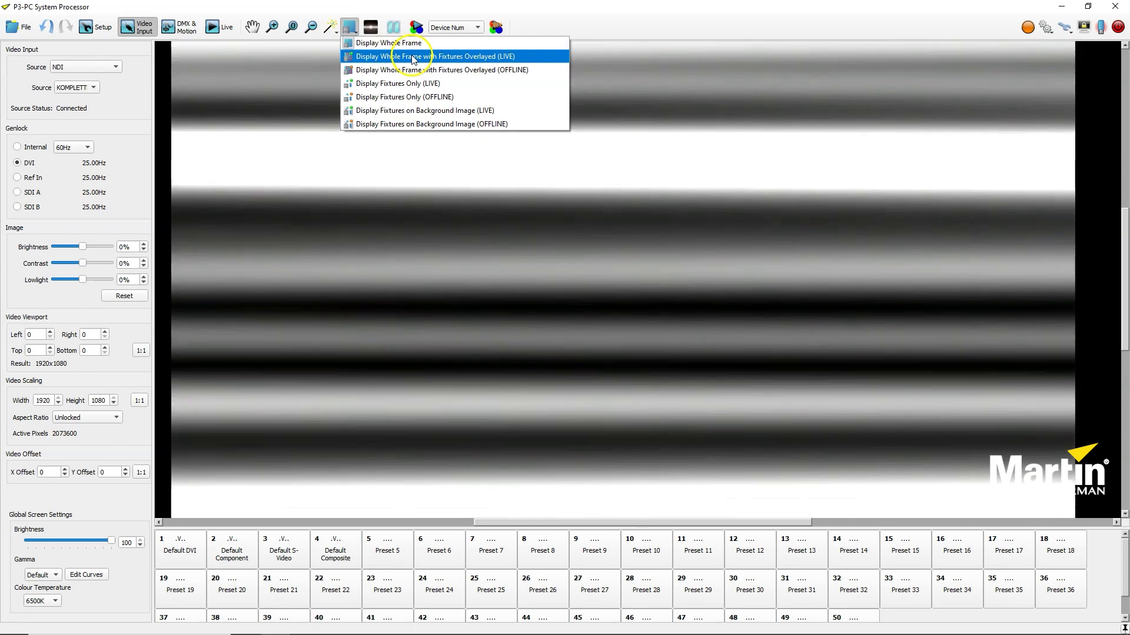
pyautogui.click(408, 59)
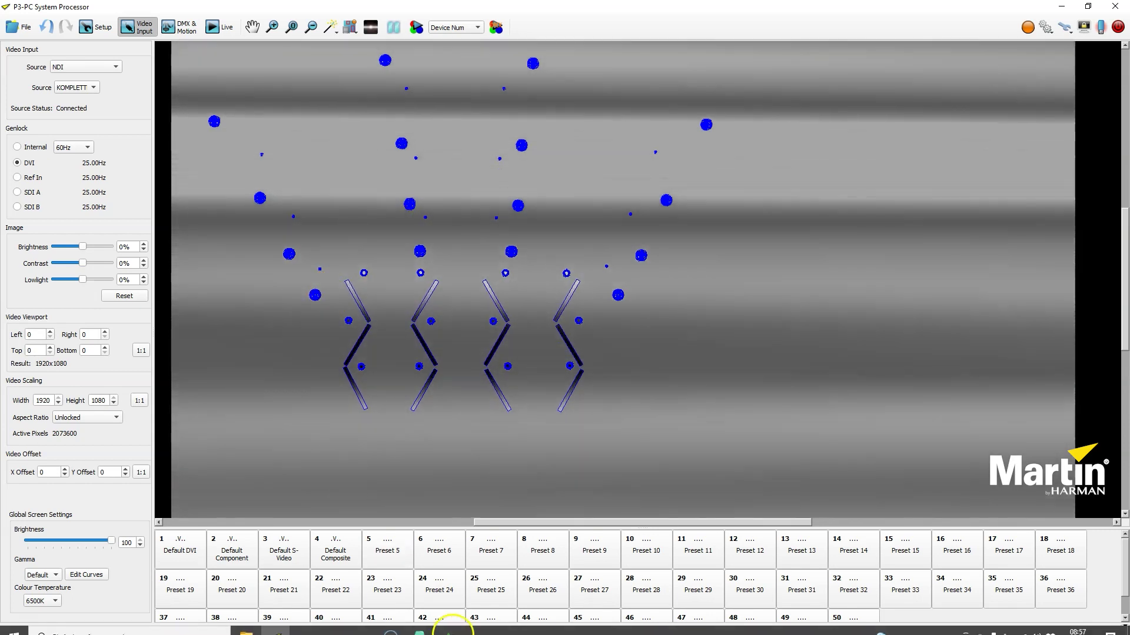
pyautogui.click(455, 630)
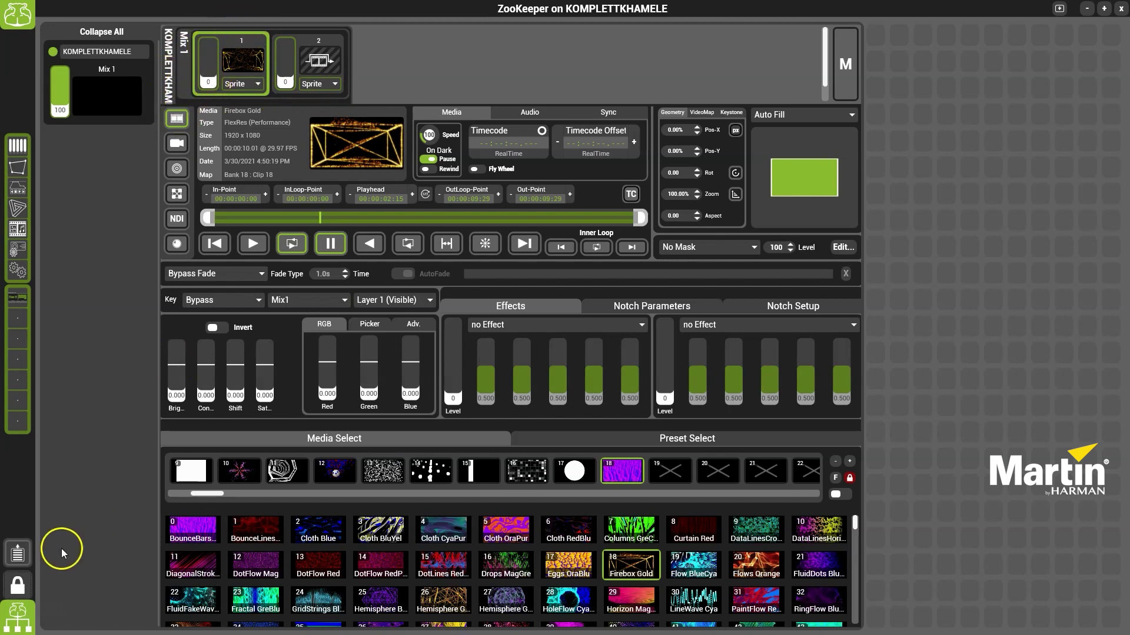
# Unlock the layout and open NDI Send for Mix 1 via the Engine module tree
pyautogui.click(19, 587)
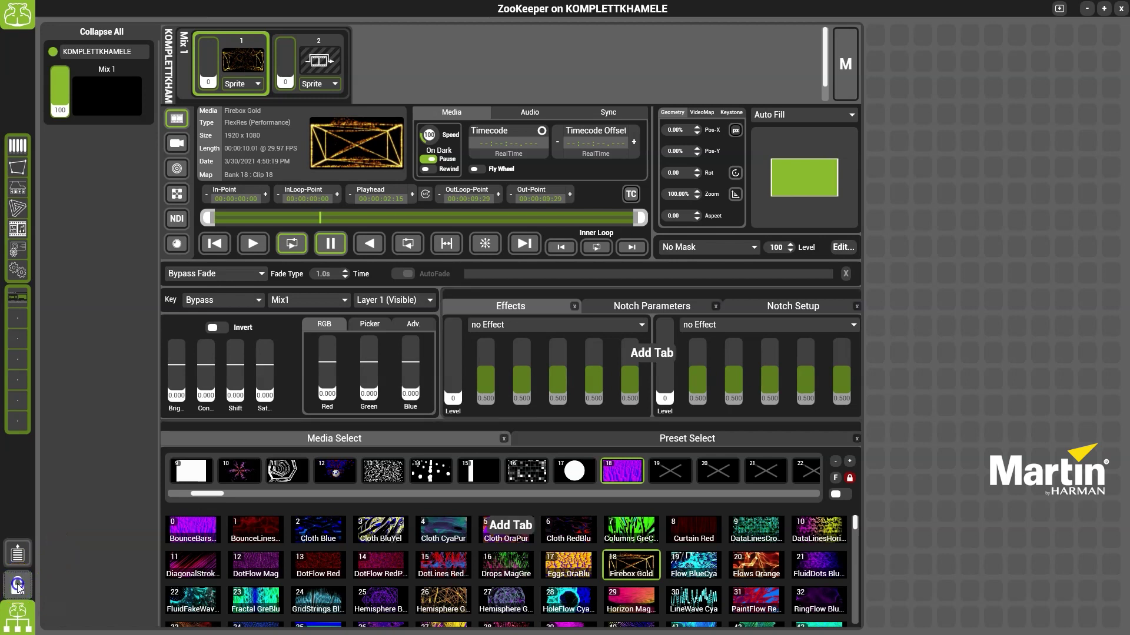
pyautogui.click(7, 627)
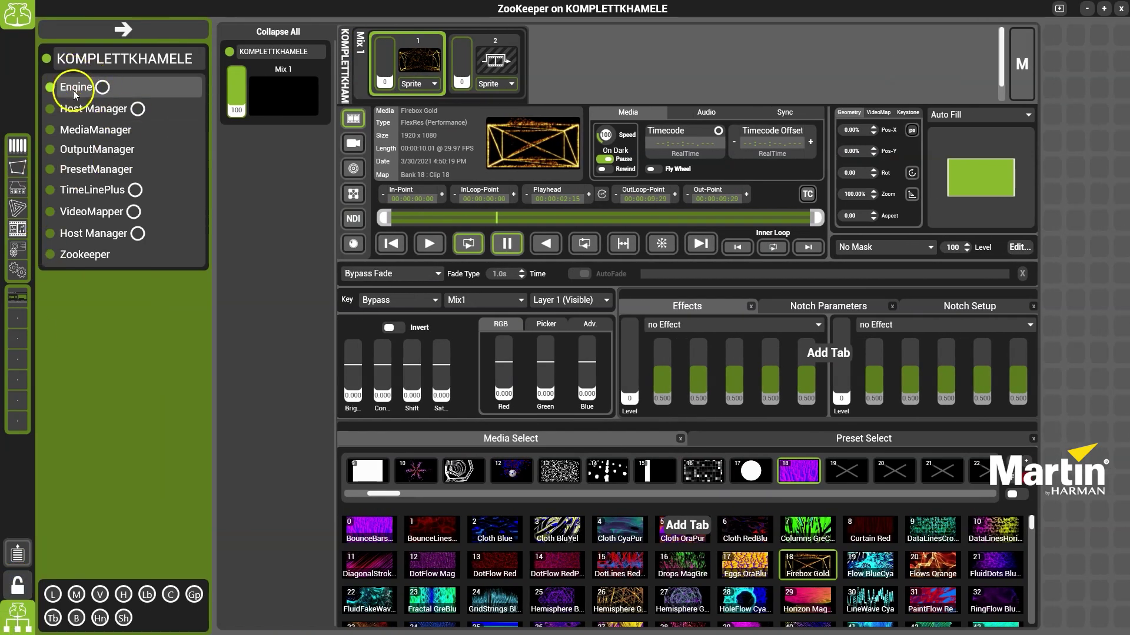
pyautogui.click(75, 89)
pyautogui.click(52, 109)
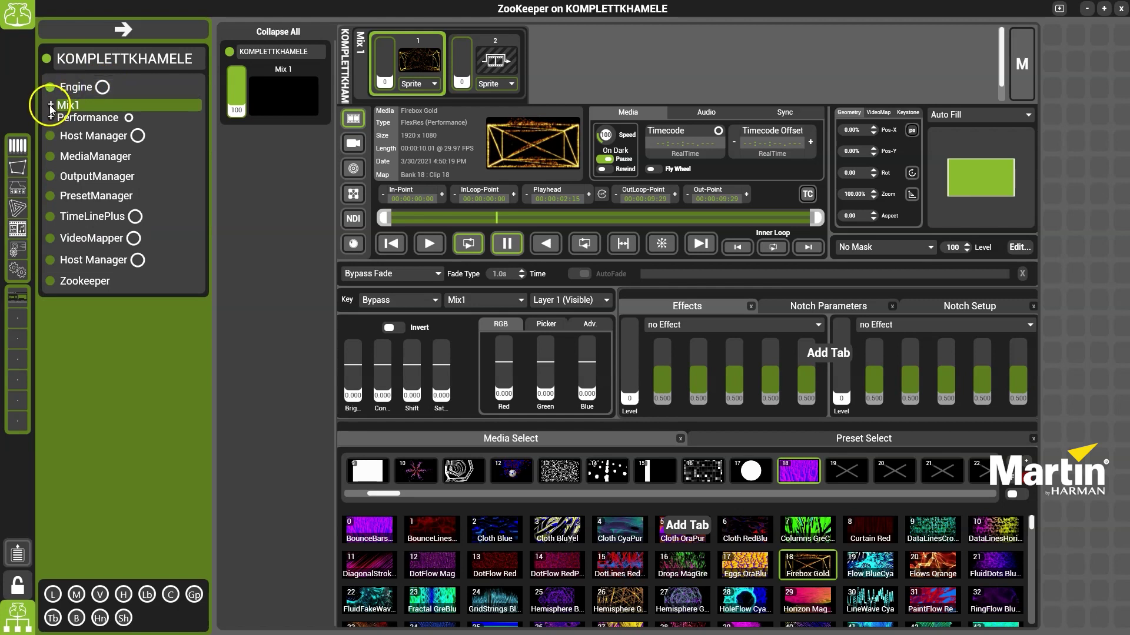
pyautogui.click(50, 107)
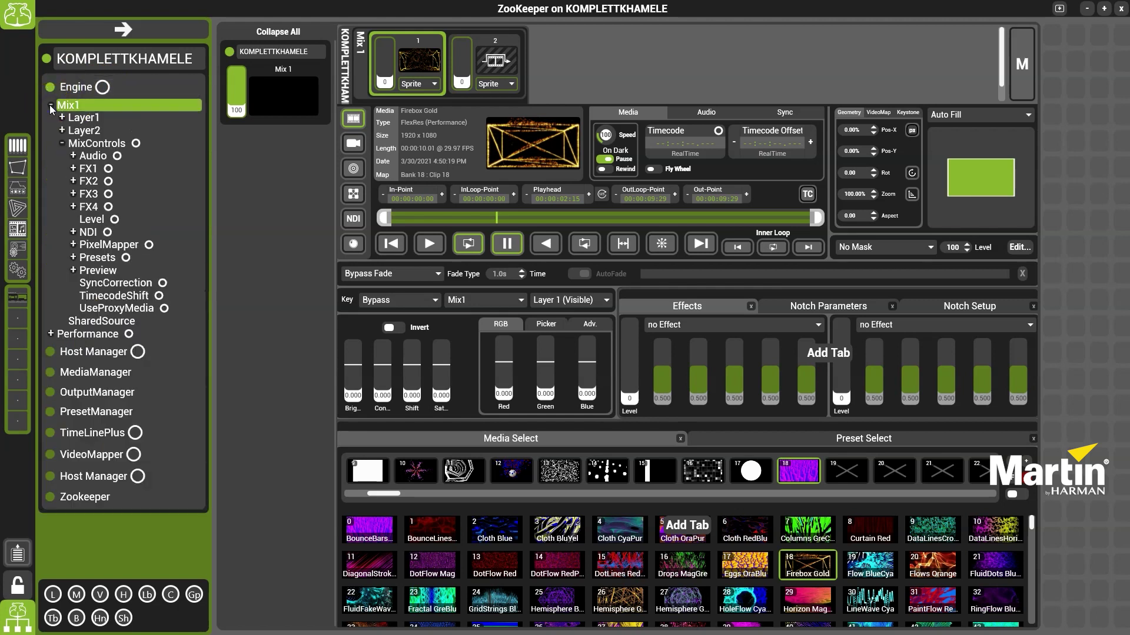
pyautogui.click(96, 235)
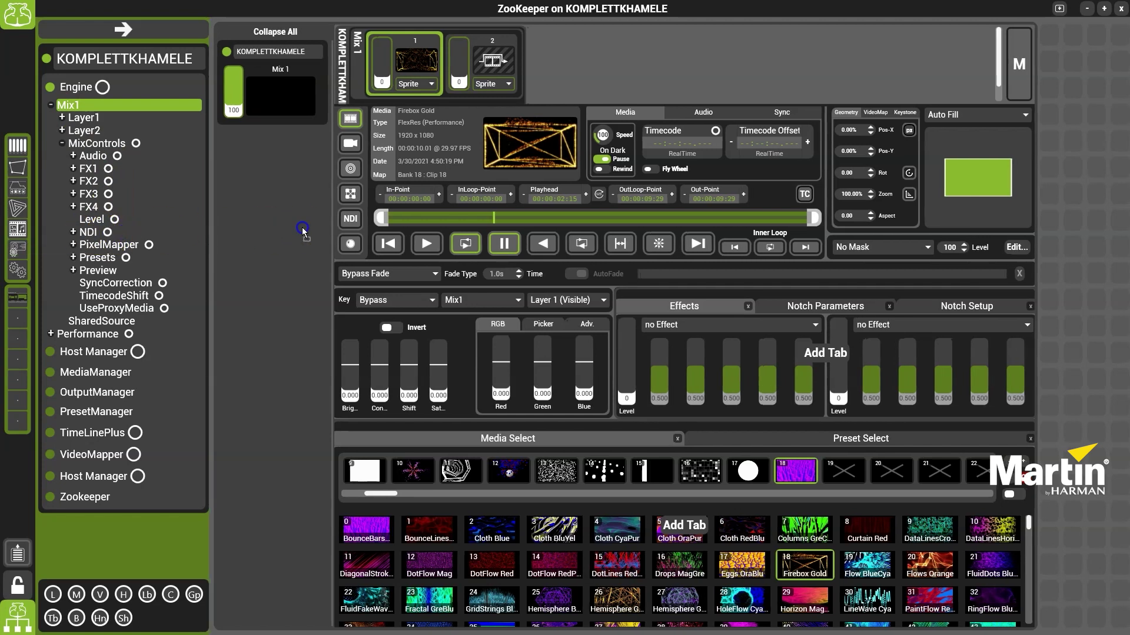
pyautogui.click(900, 106)
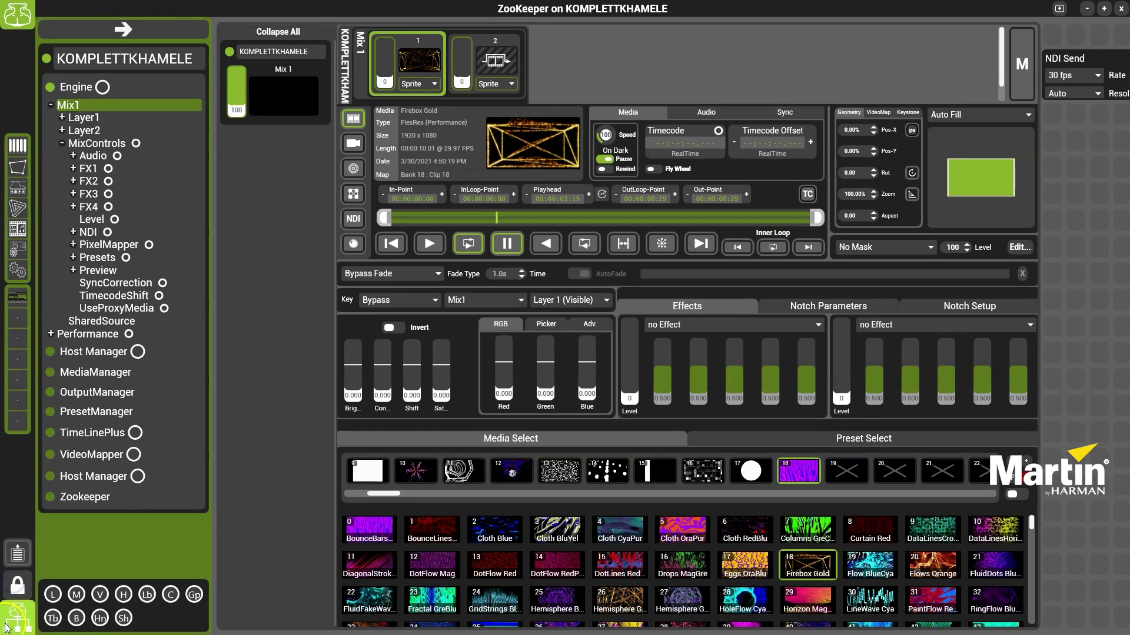
# Fade layer 1 of Mix 1 up to 100 so Firebox Gold plays, then return to P3-PC
pyautogui.click(504, 178)
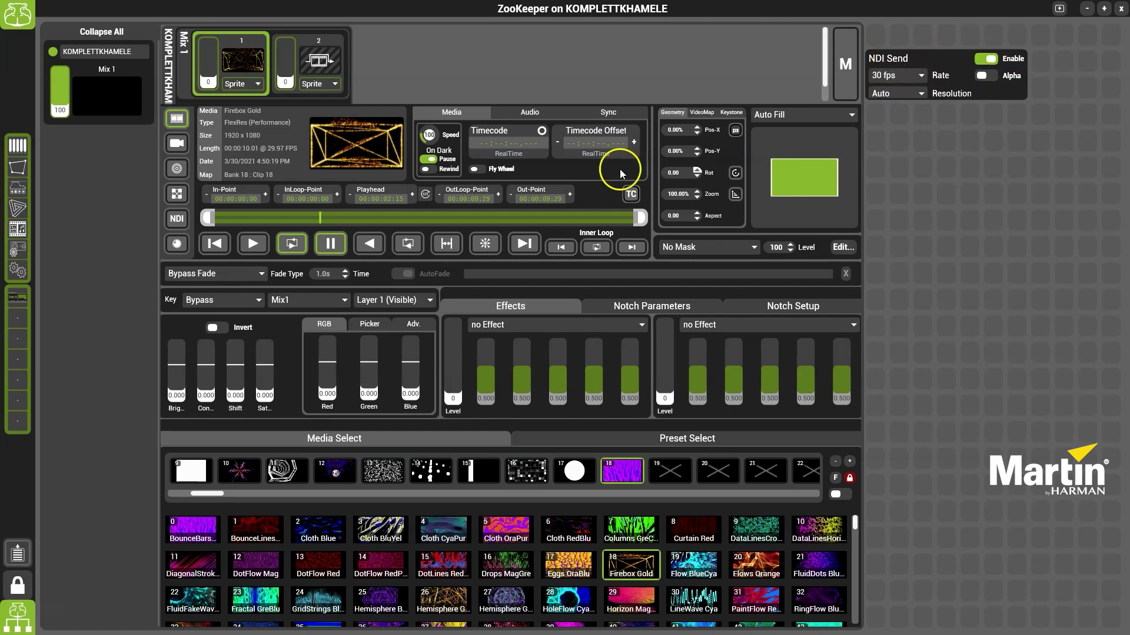
pyautogui.moveTo(207, 76); pyautogui.dragTo(205, 34)
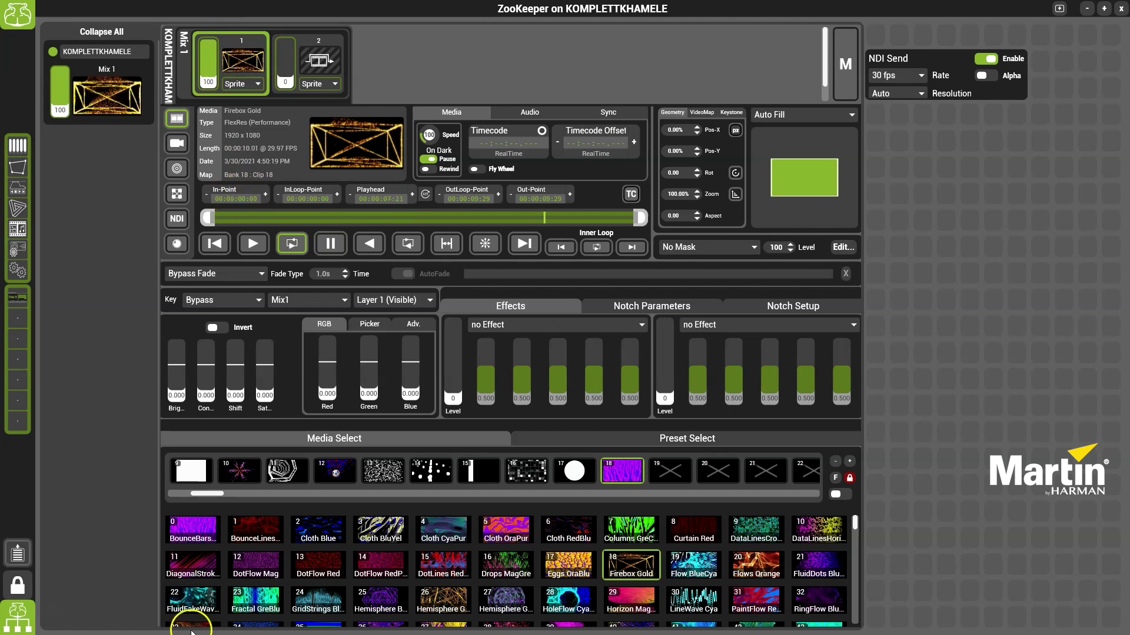
pyautogui.press('super')
pyautogui.click(273, 625)
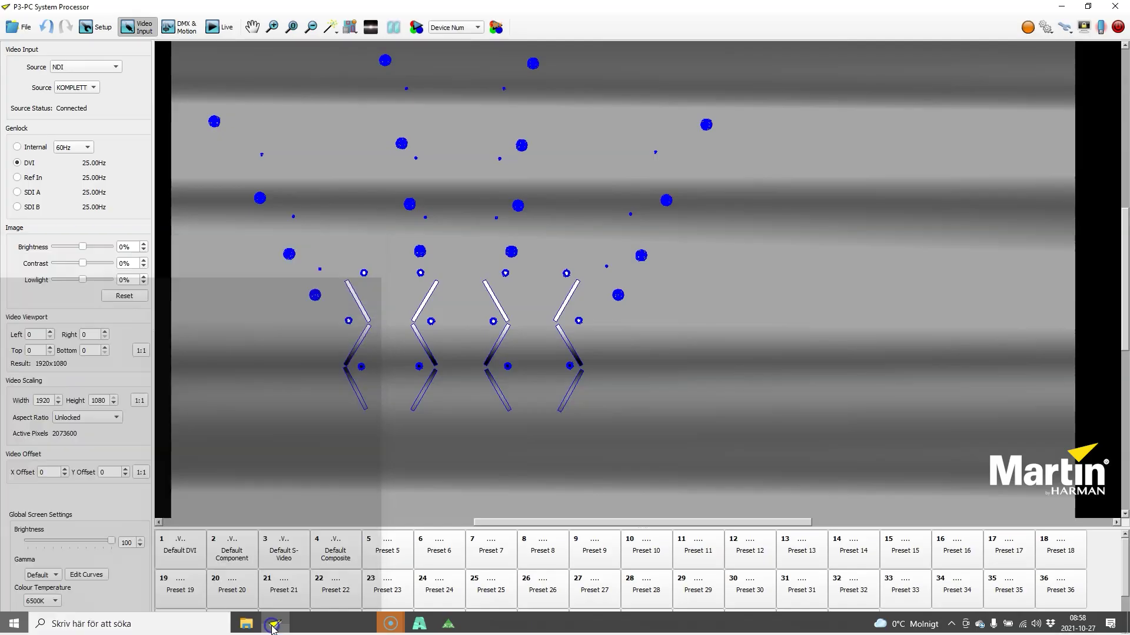
# Choose KOMPLETTKHAMELEONBS (Mix1) from the NDI source list as the video input
pyautogui.click(81, 90)
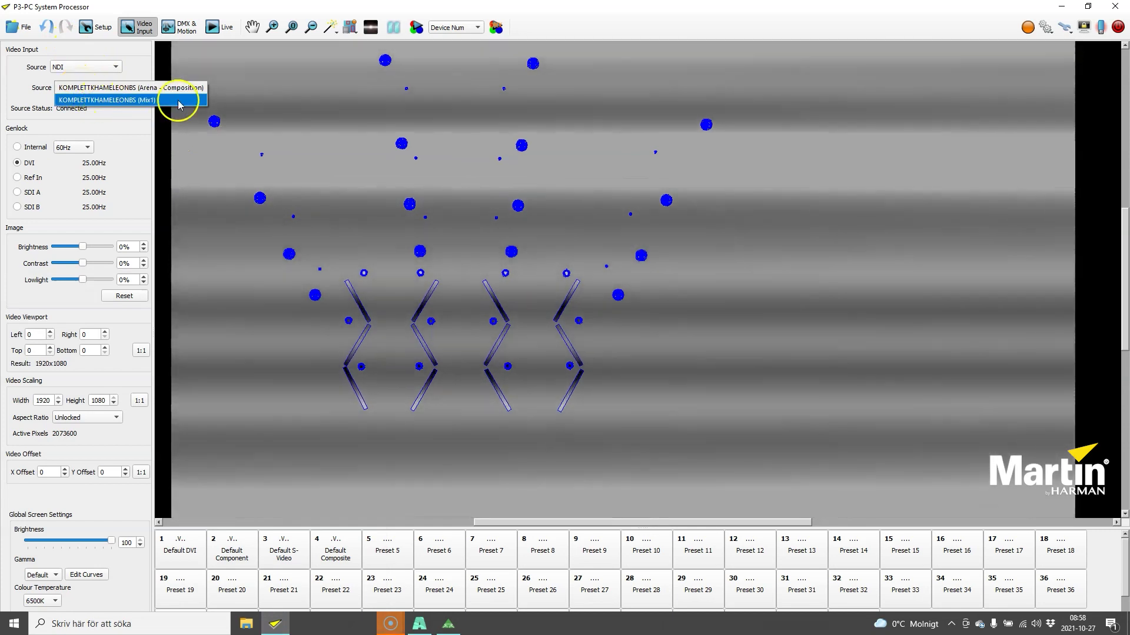
pyautogui.click(169, 101)
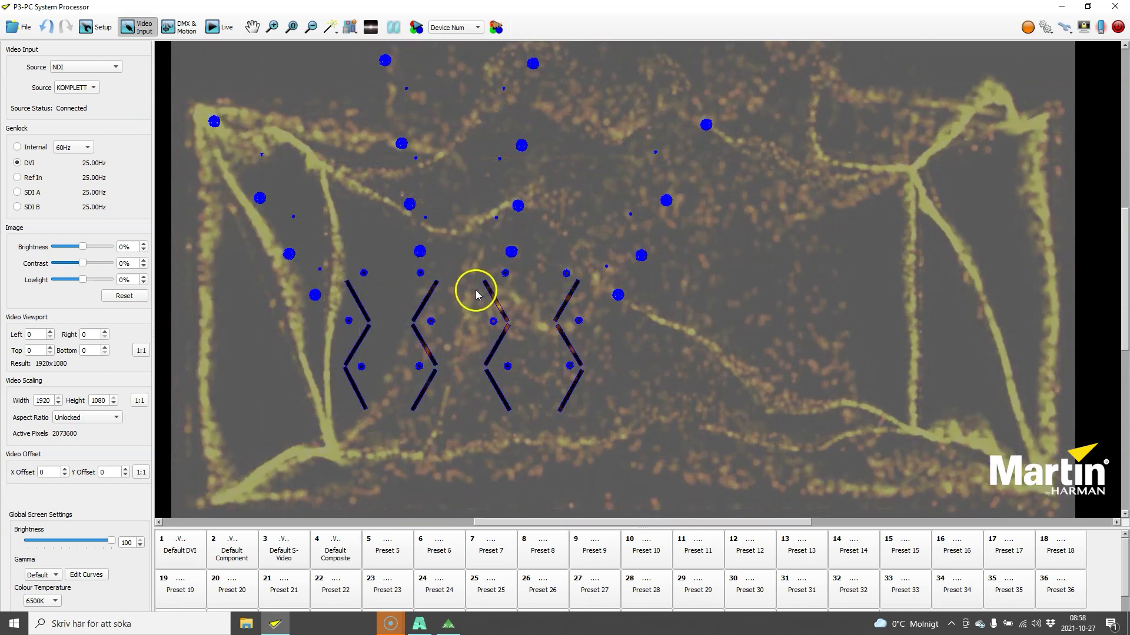
# On the Setup page, set the canvas background to Video Input instead of the 3-D rig
pyautogui.click(100, 27)
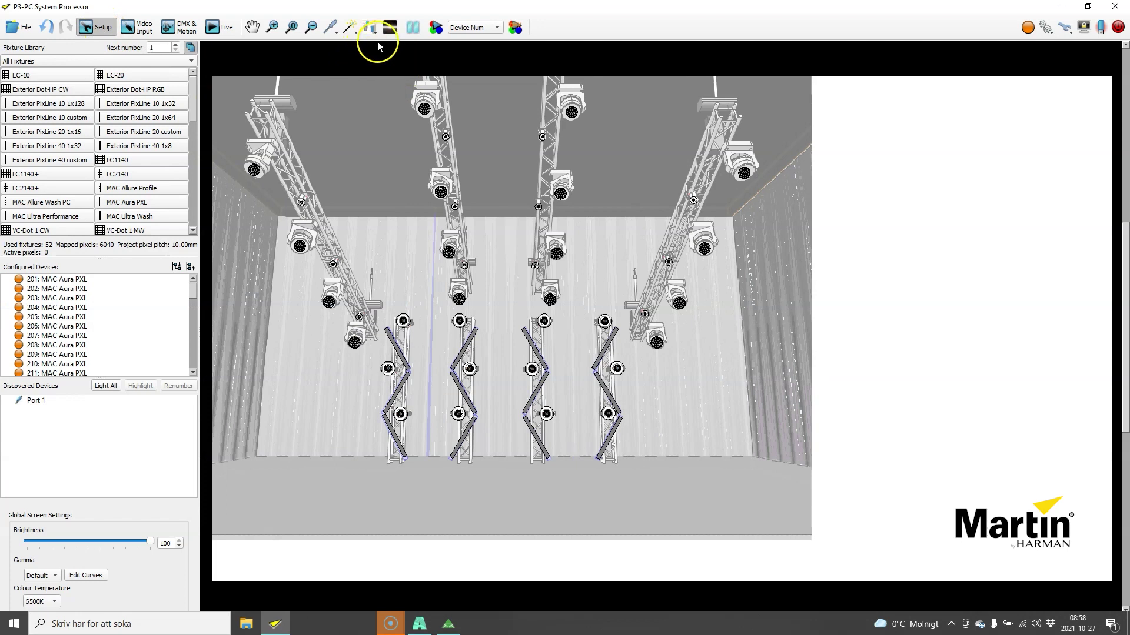
pyautogui.click(366, 27)
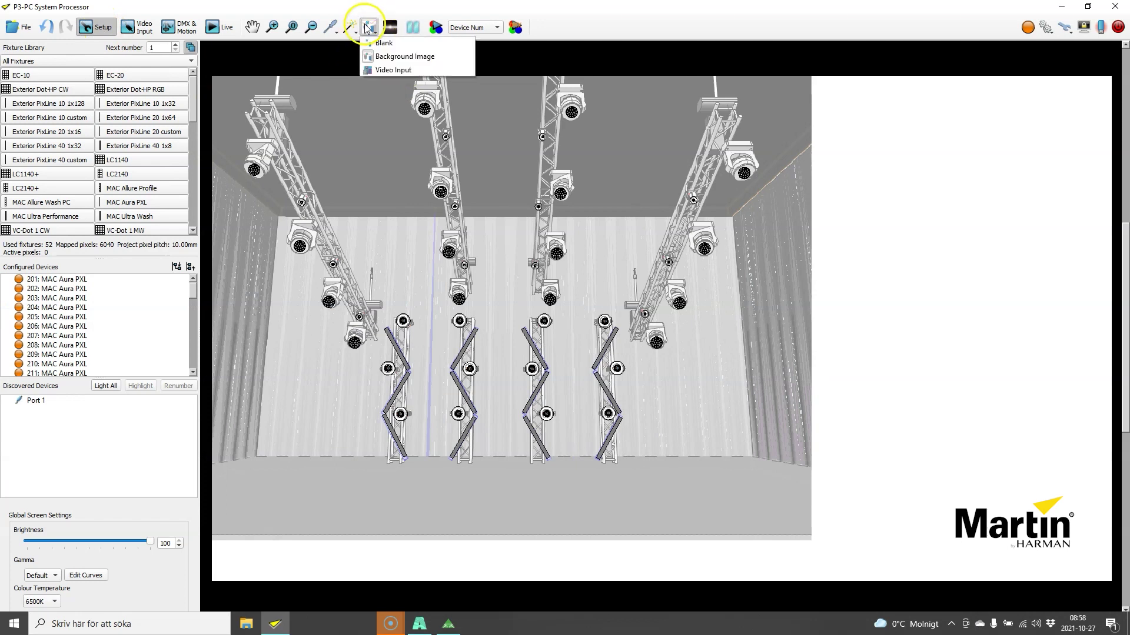
pyautogui.click(408, 71)
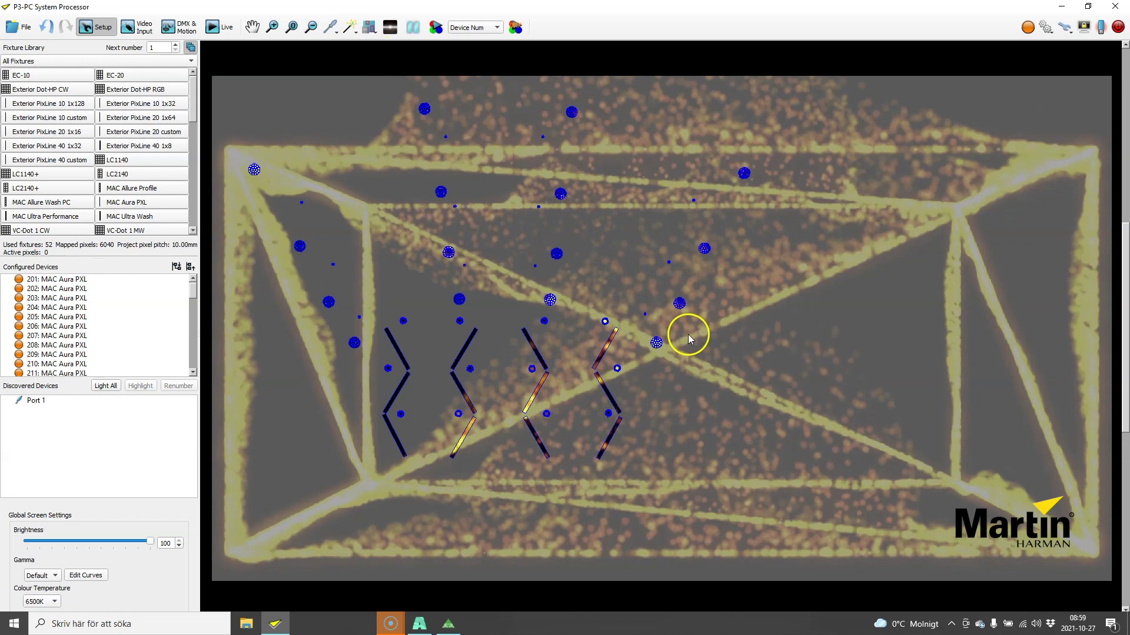
# Nudge fixture 216 slightly left over the Firebox Gold video, then deselect it
pyautogui.moveTo(743, 174)
pyautogui.mouseDown()
pyautogui.moveTo(709, 170)
pyautogui.moveTo(750, 157)
pyautogui.moveTo(740, 174)
pyautogui.mouseUp()
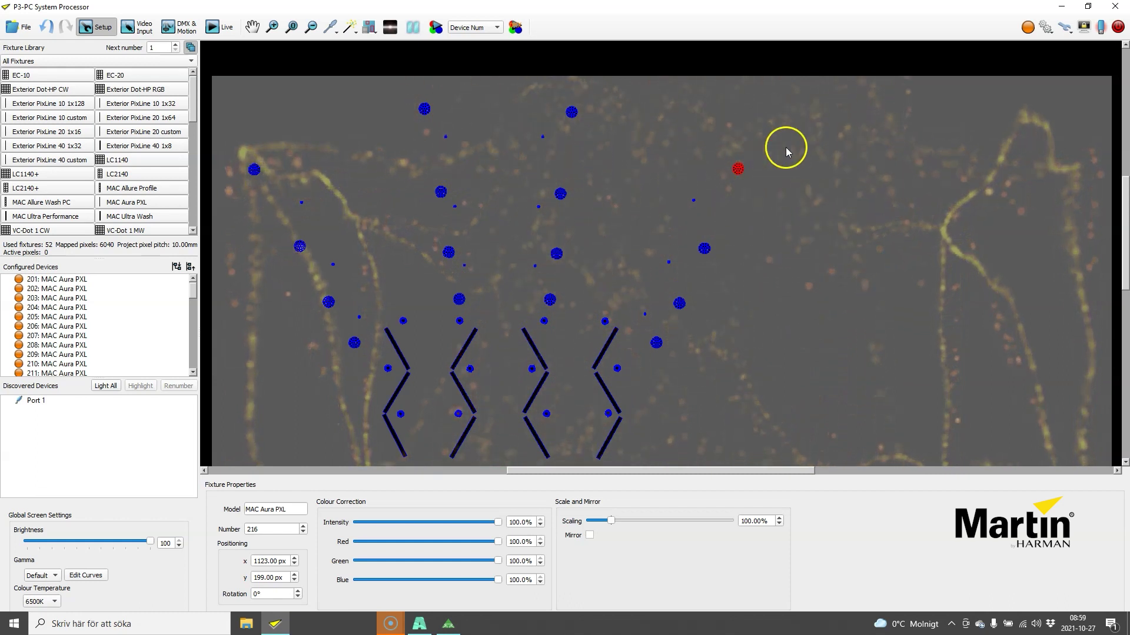
pyautogui.scroll(-2, 735, 269)
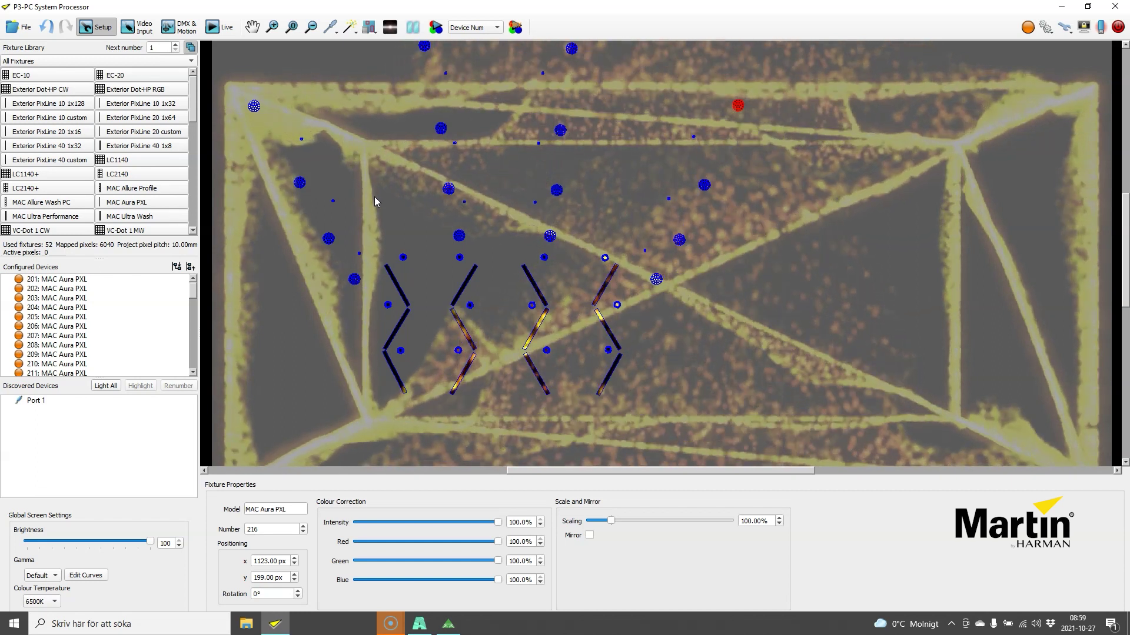
pyautogui.moveTo(374, 196)
pyautogui.mouseDown()
pyautogui.moveTo(384, 161)
pyautogui.moveTo(404, 157)
pyautogui.mouseUp()
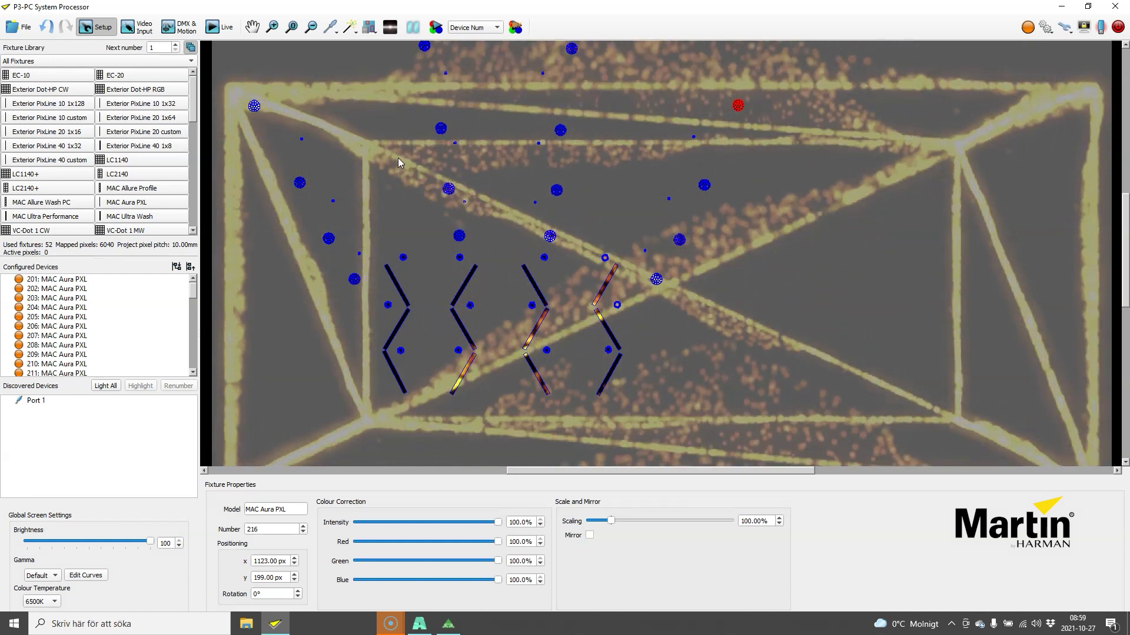
pyautogui.click(976, 43)
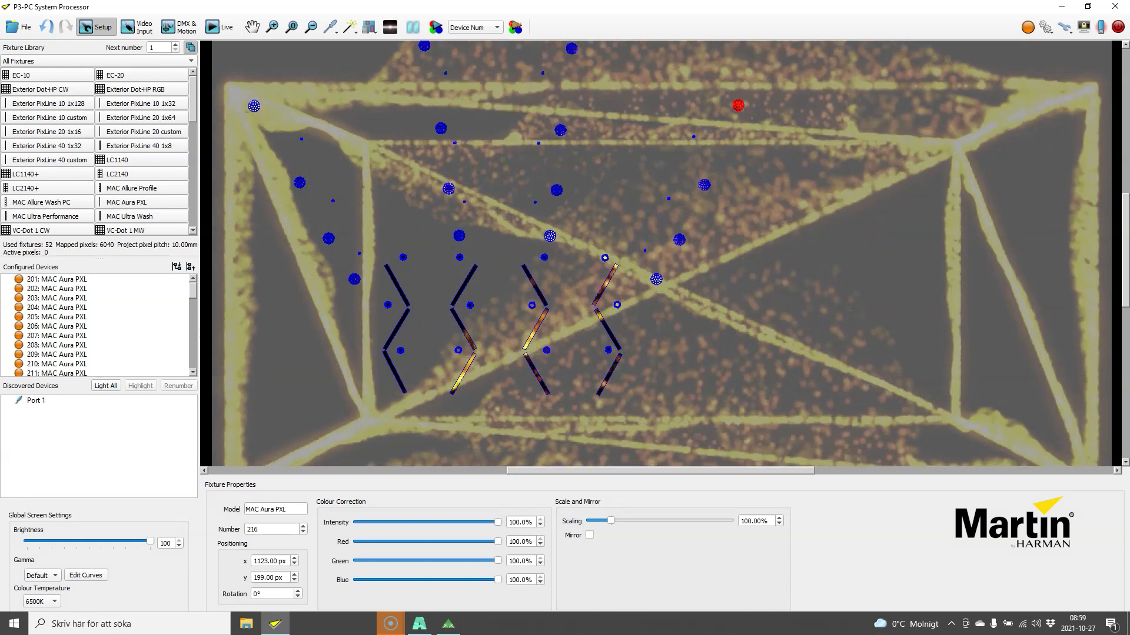
pyautogui.click(1102, 227)
pyautogui.click(1117, 218)
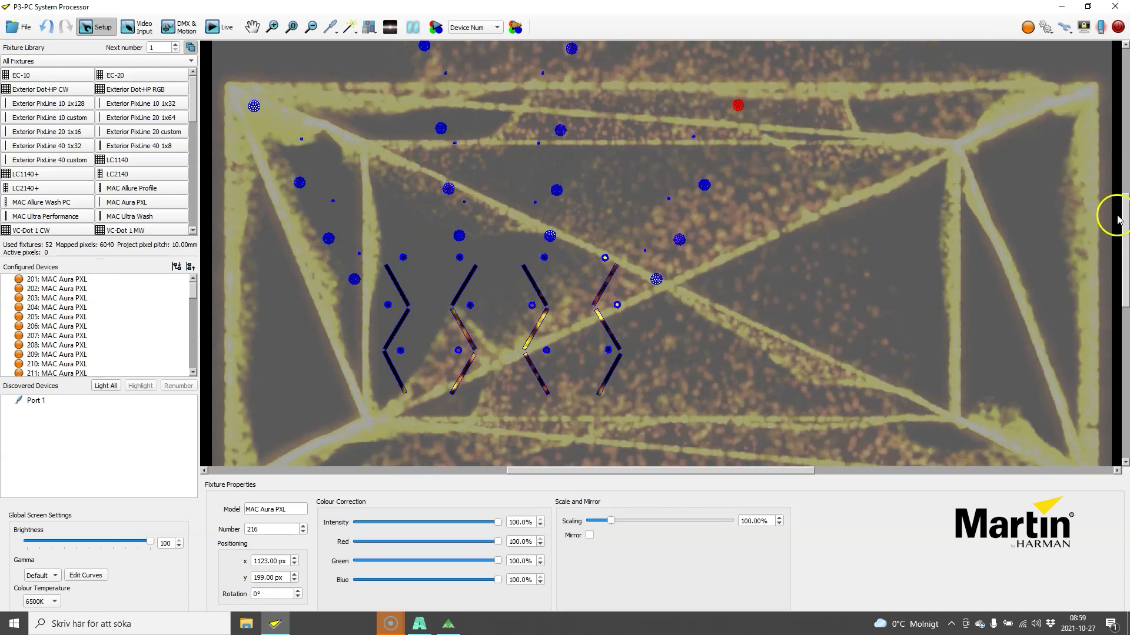
pyautogui.click(669, 174)
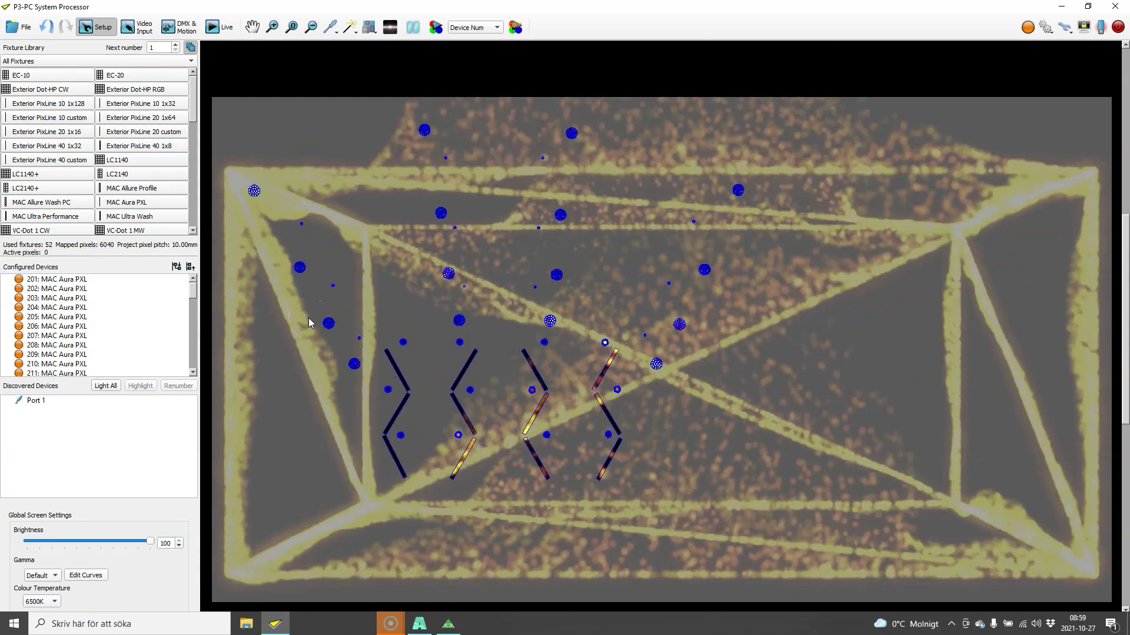
pyautogui.click(326, 344)
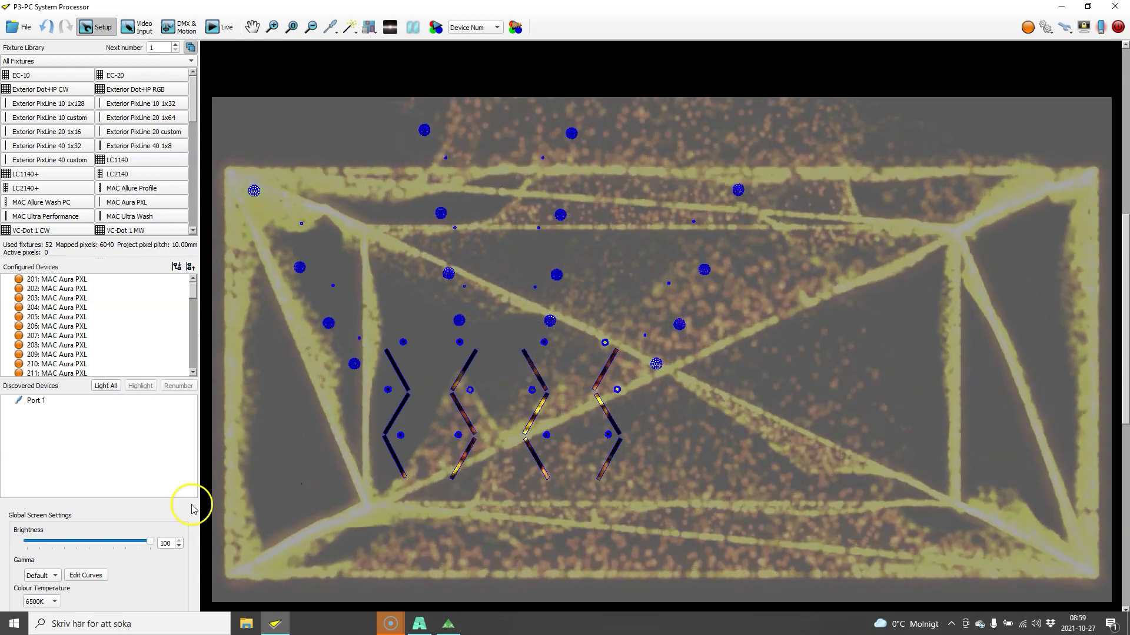